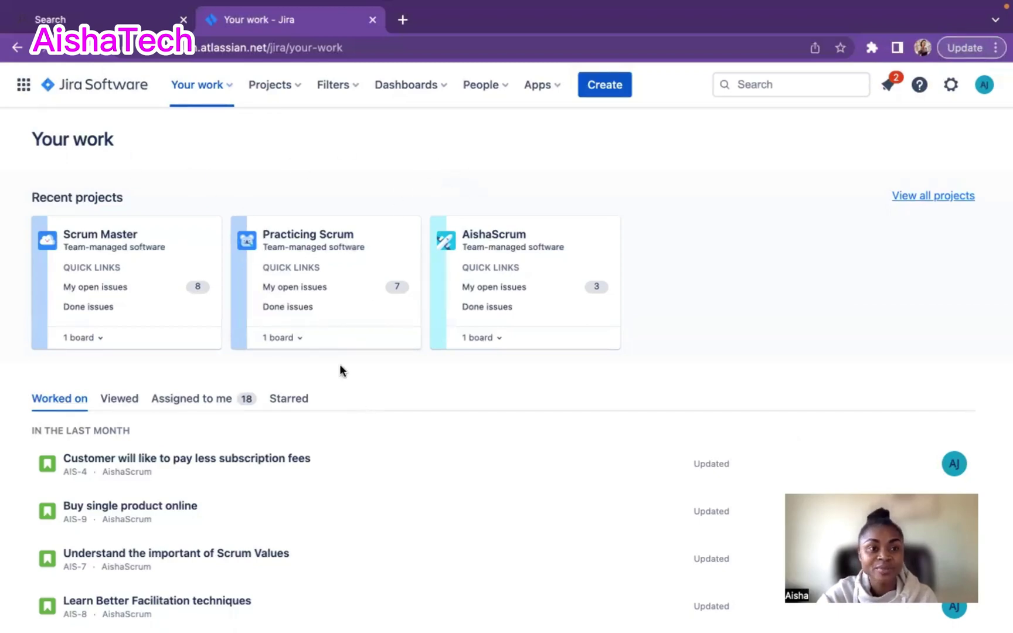
Reload the Jira start page and go to the page listing all projects
click(75, 82)
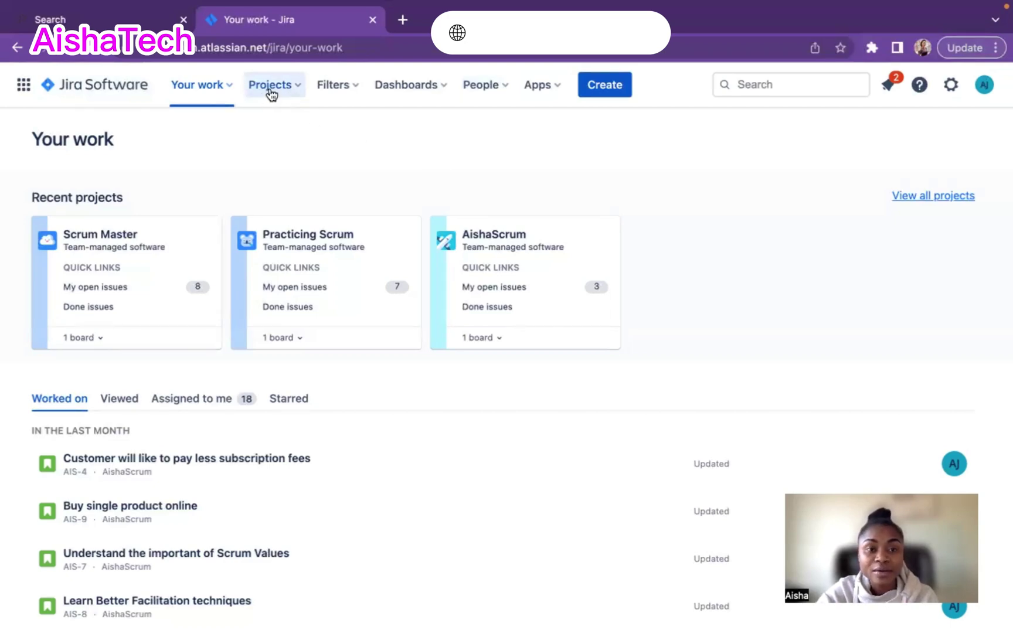
click(299, 90)
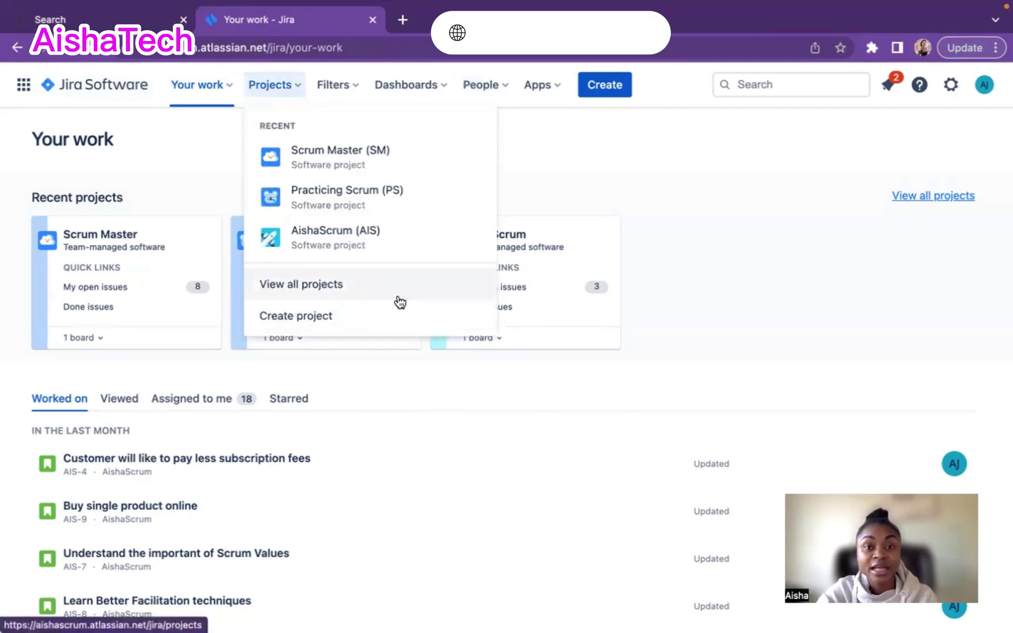
click(670, 173)
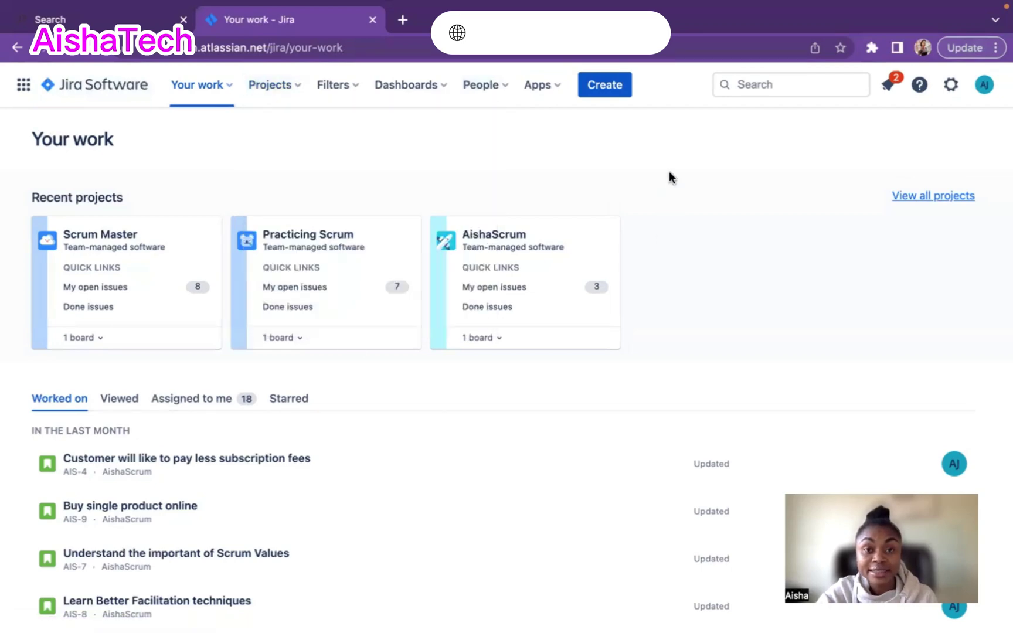
click(926, 197)
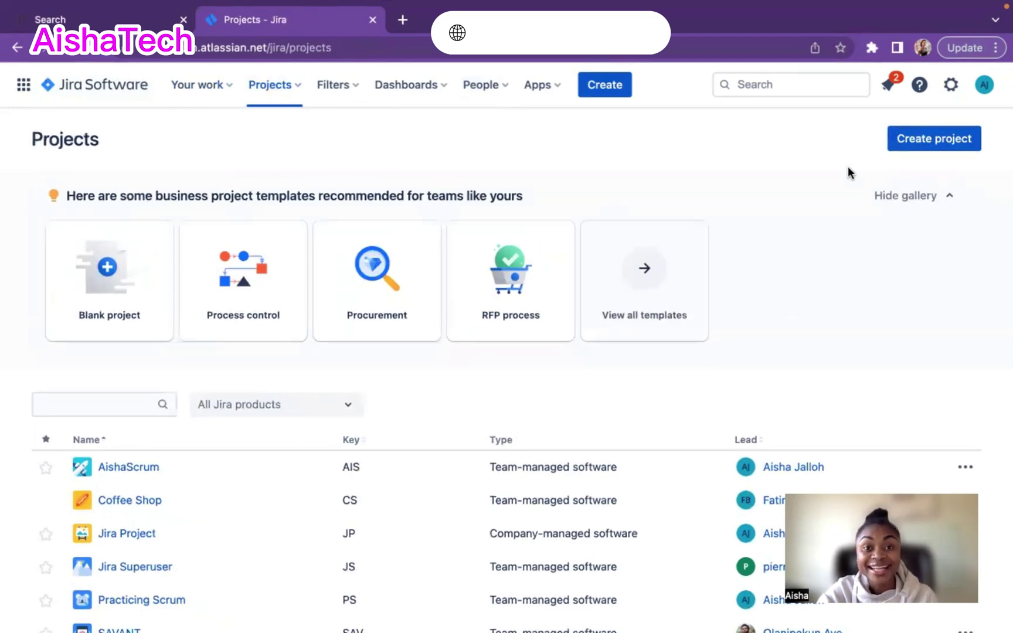
Start a new project and show the Software development templates: Kanban, Scrum and Bug tracking
click(932, 151)
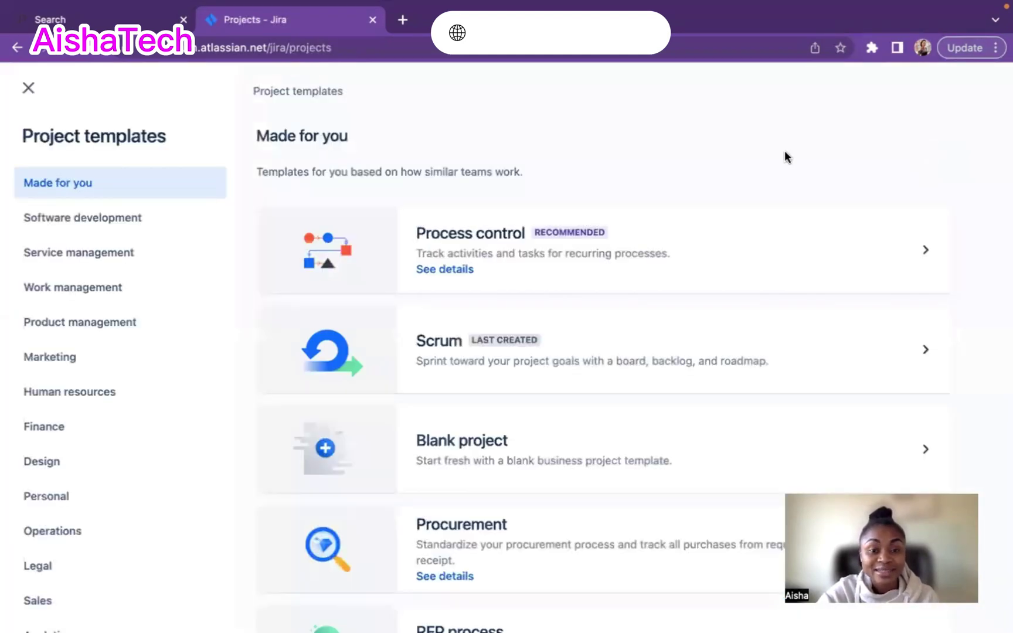
scroll(669, 440, down, 1)
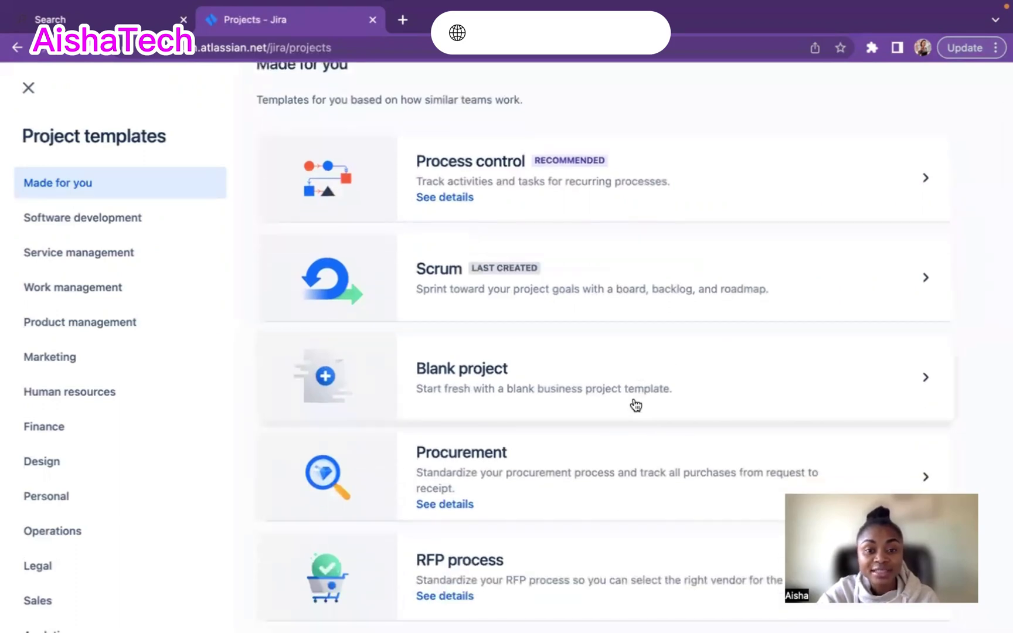
scroll(636, 407, up, 1)
scroll(637, 405, down, 1)
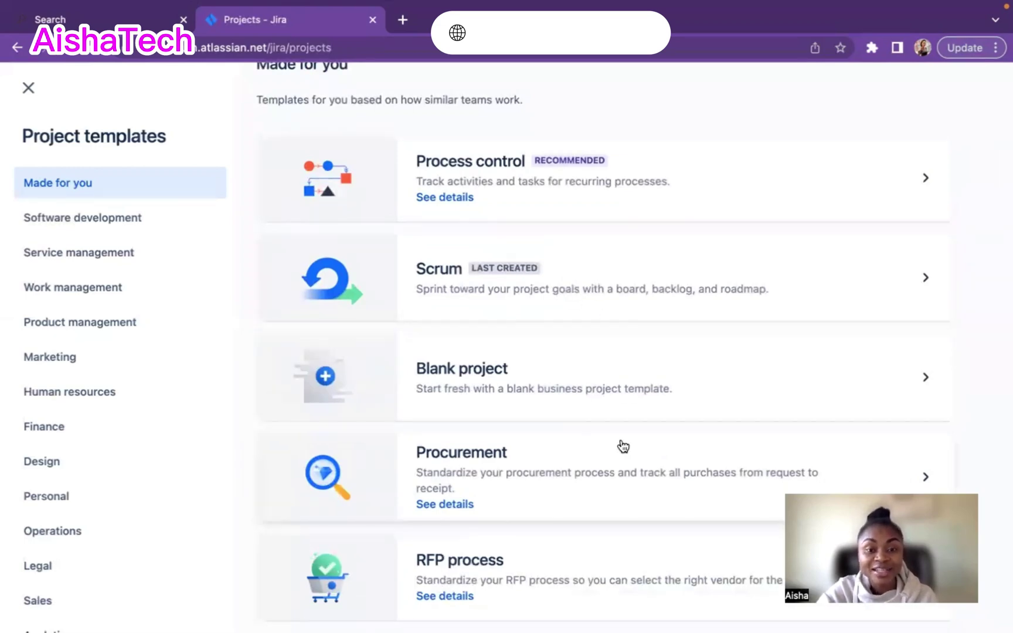
click(88, 226)
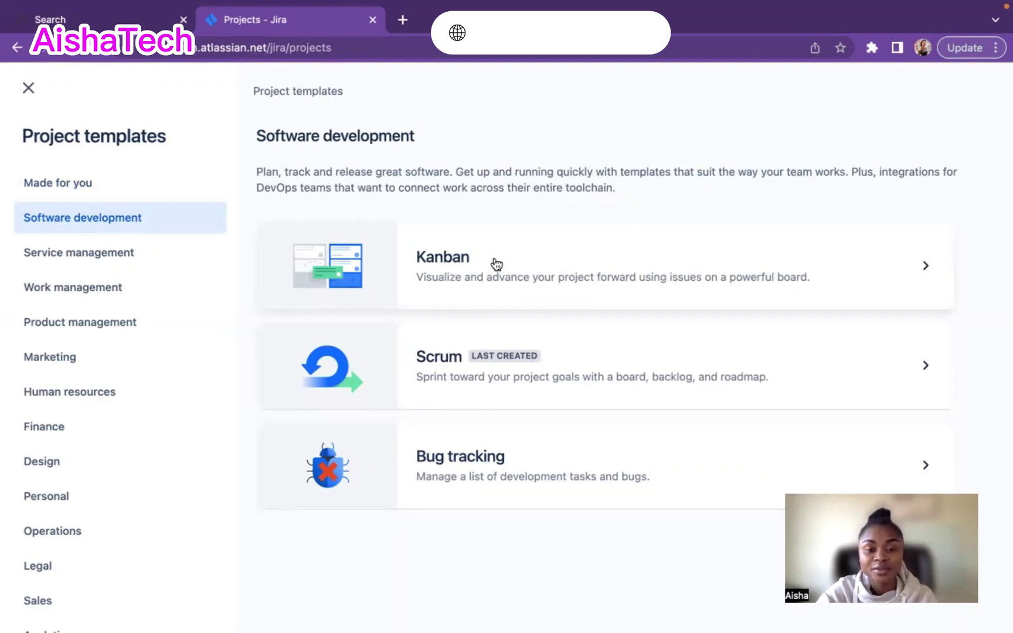
Open the Kanban template card and read its description of WIP limits and issue types
click(533, 254)
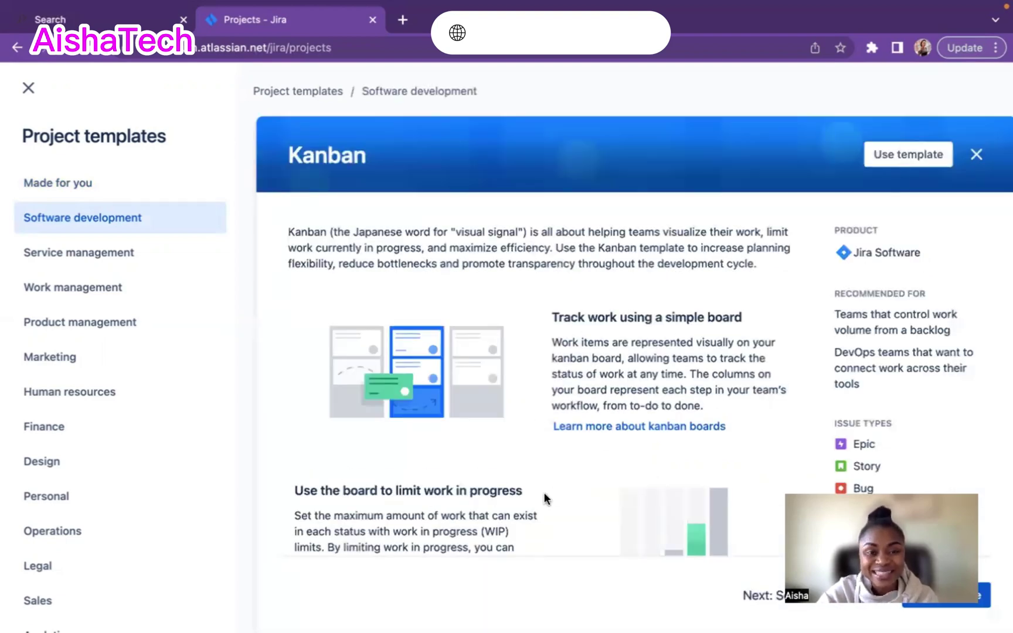
scroll(600, 532, down, 2)
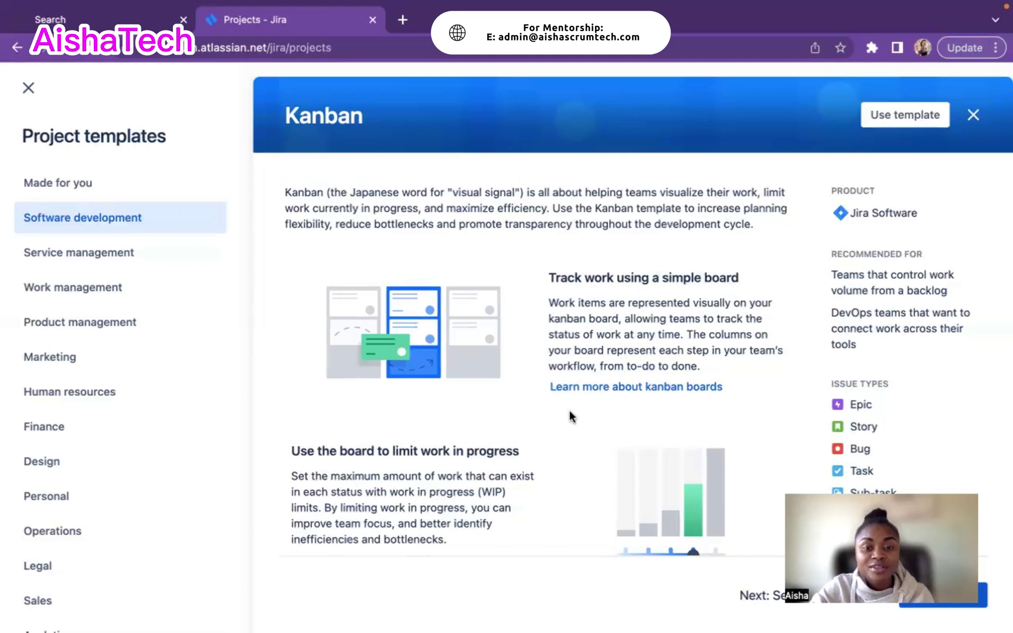
scroll(569, 413, down, 1)
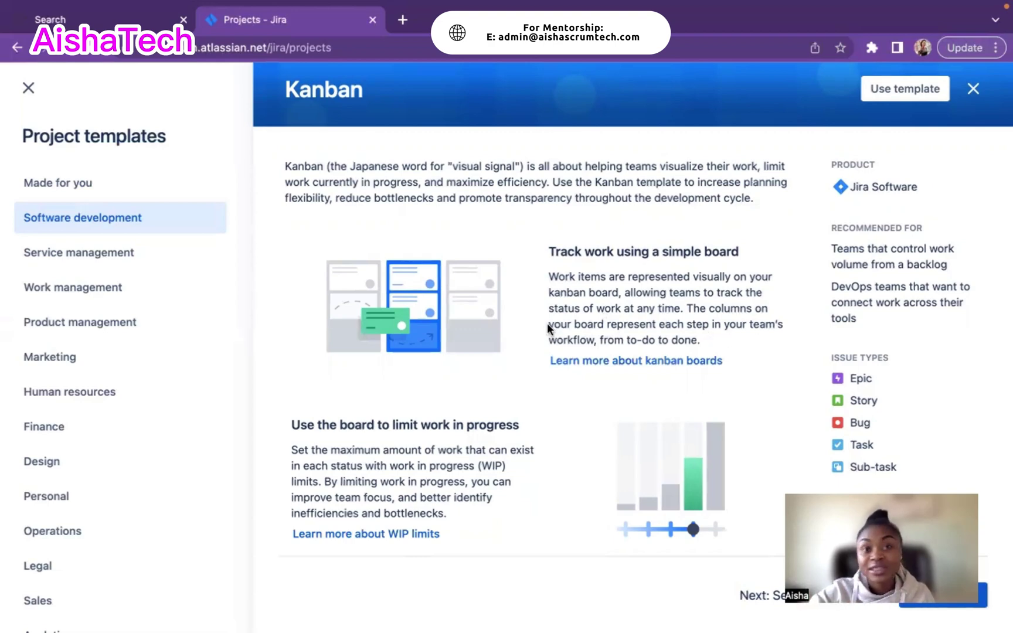
scroll(498, 421, down, 2)
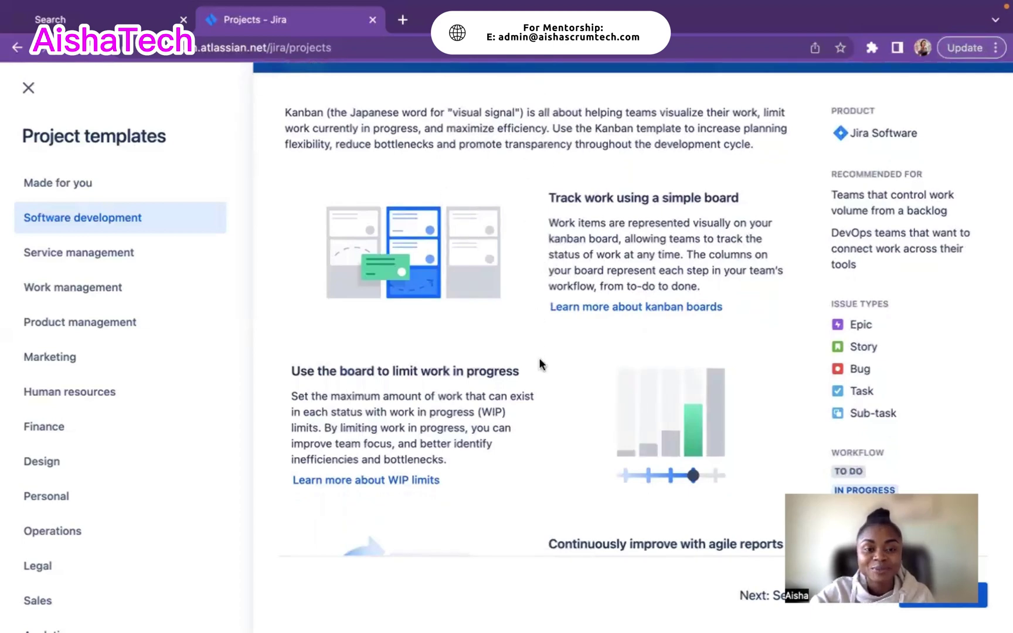
scroll(539, 358, down, 3)
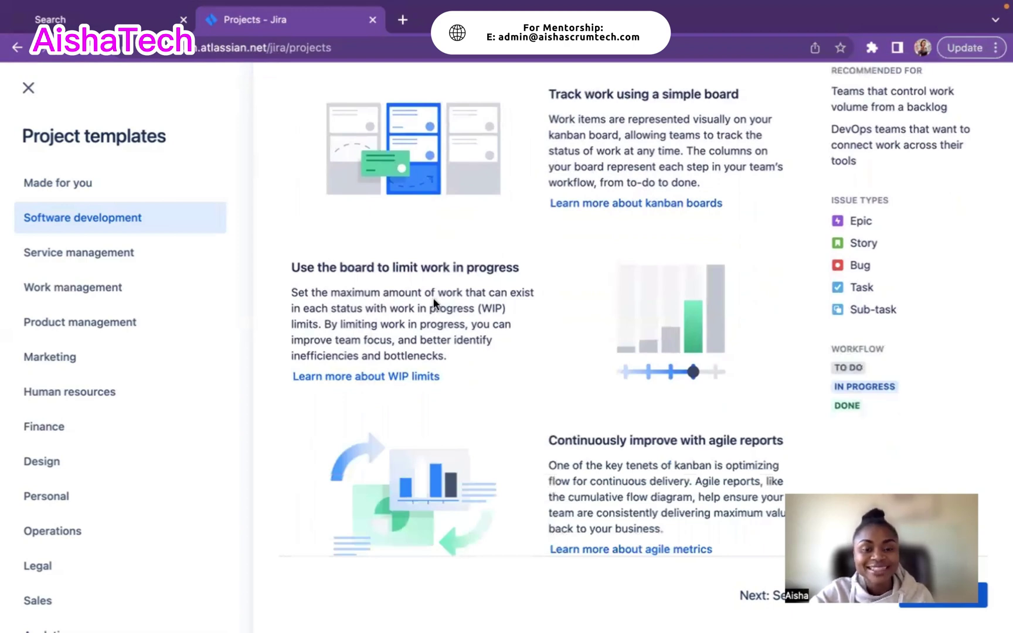
scroll(434, 300, down, 3)
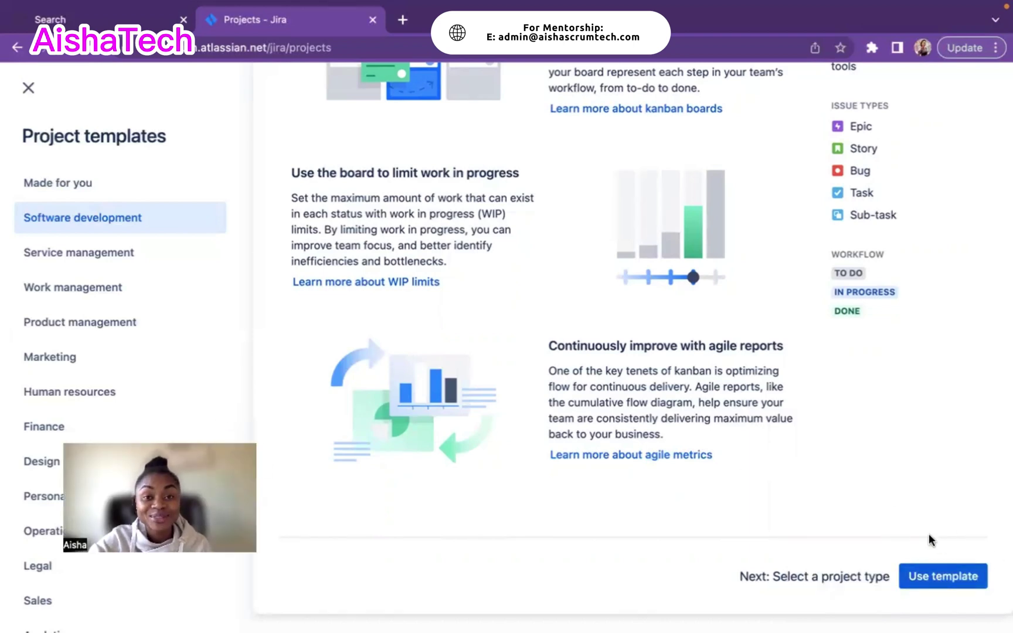
Use the Kanban template for the new project
click(944, 579)
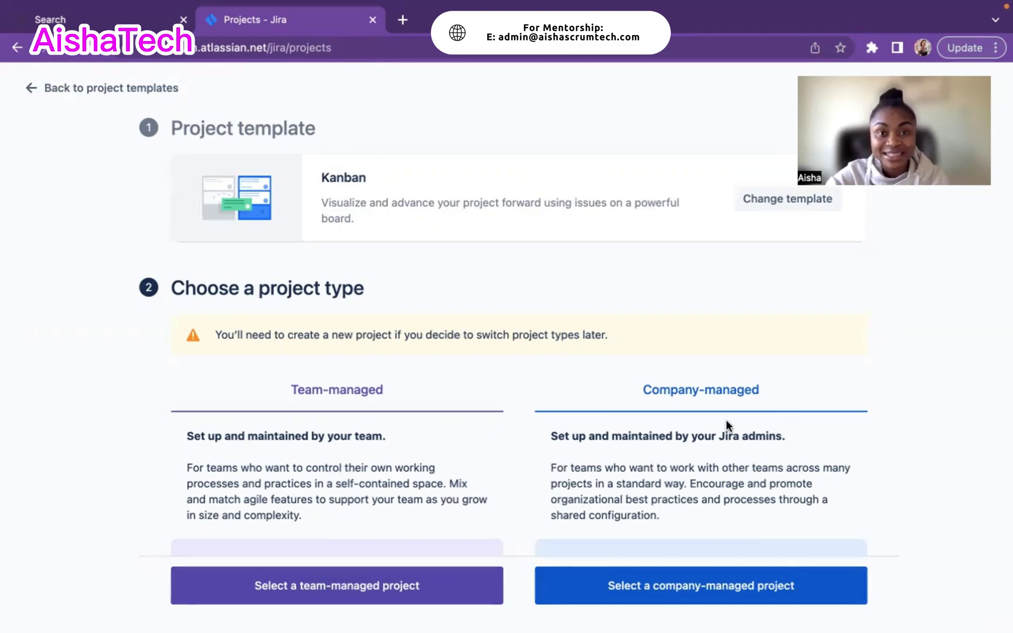
Make the project company-managed, name it AishaTech and accept the key SHTCH
click(687, 590)
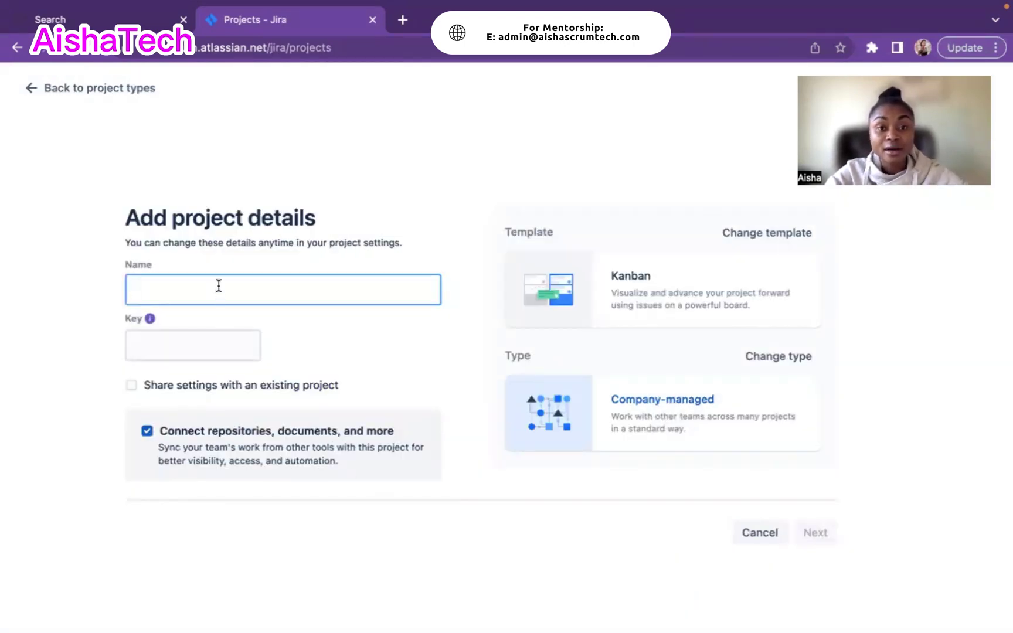
click(219, 285)
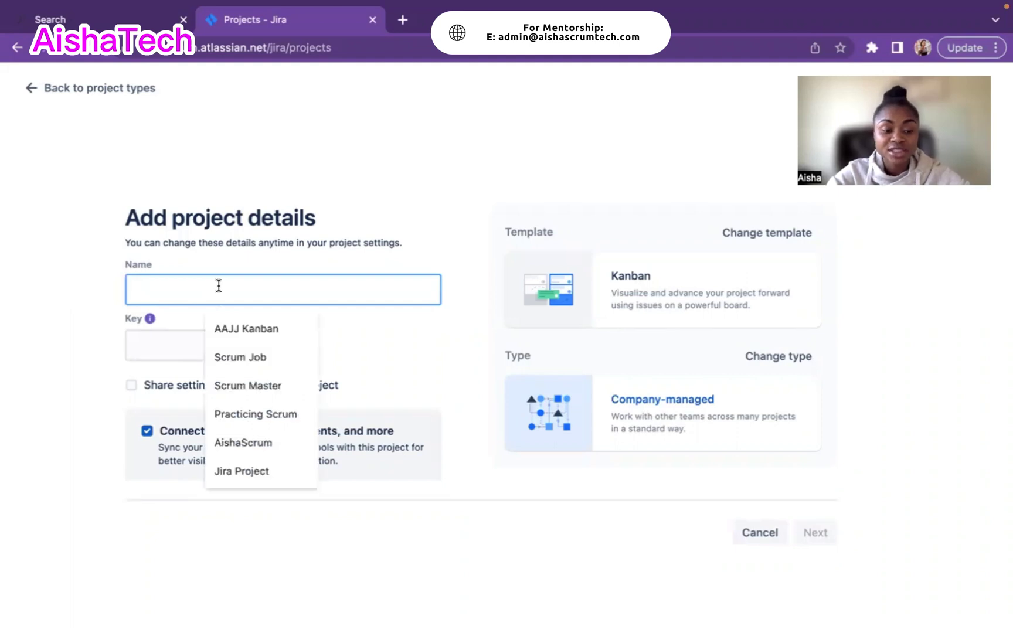
text(A)
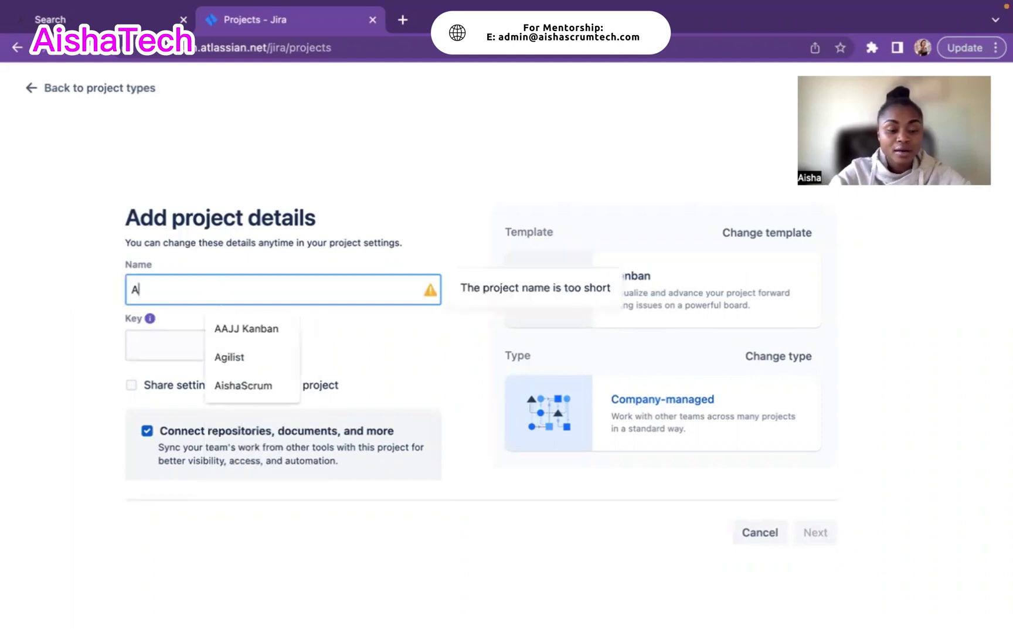
text(ishaTech)
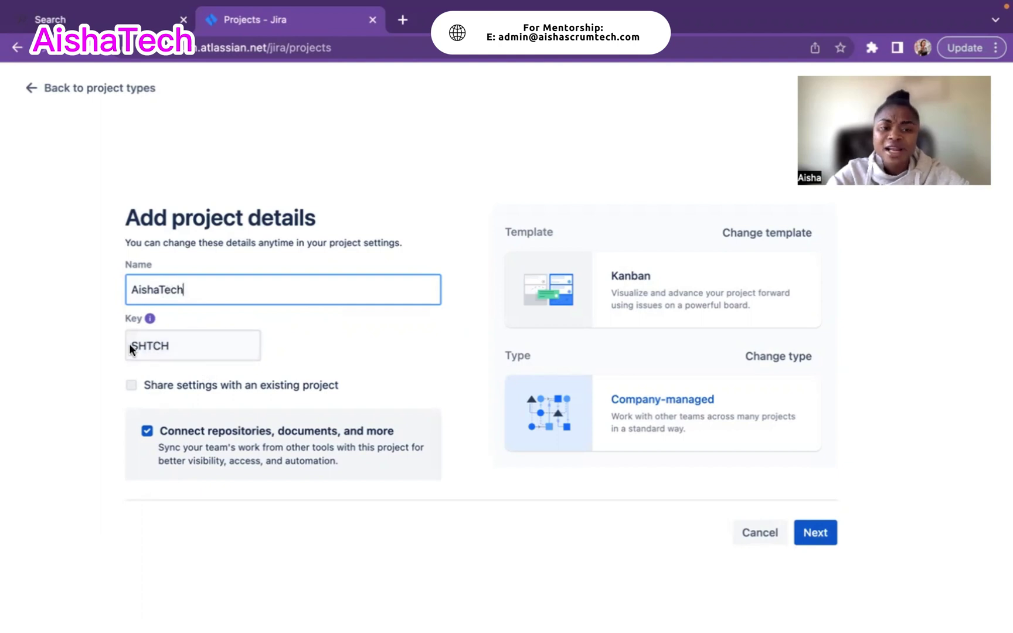
click(195, 347)
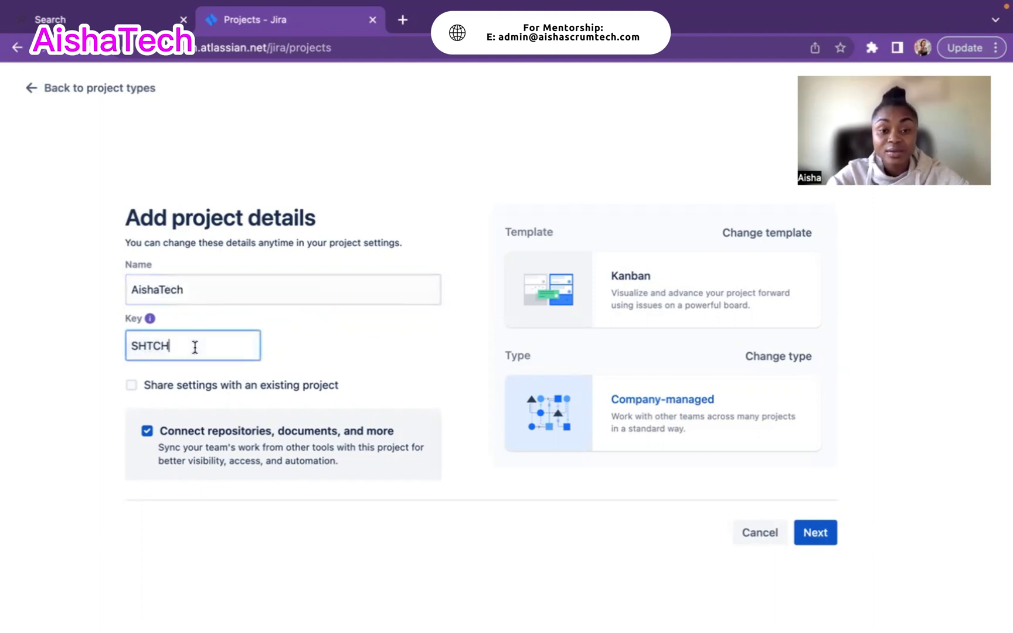
click(389, 340)
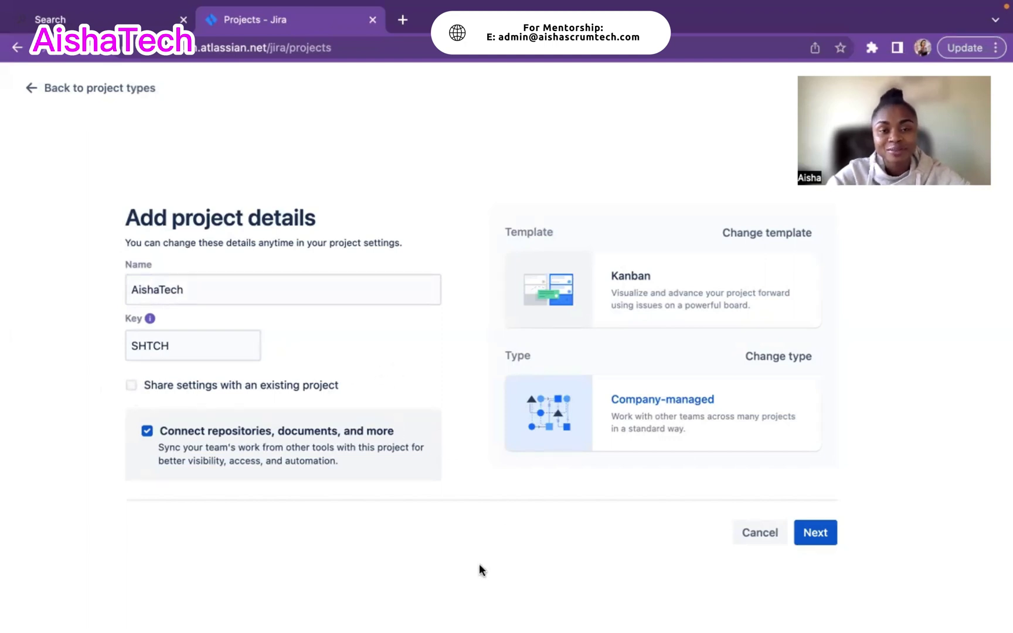
Submit the AishaTech details and skip connecting other tools to create the project
click(816, 533)
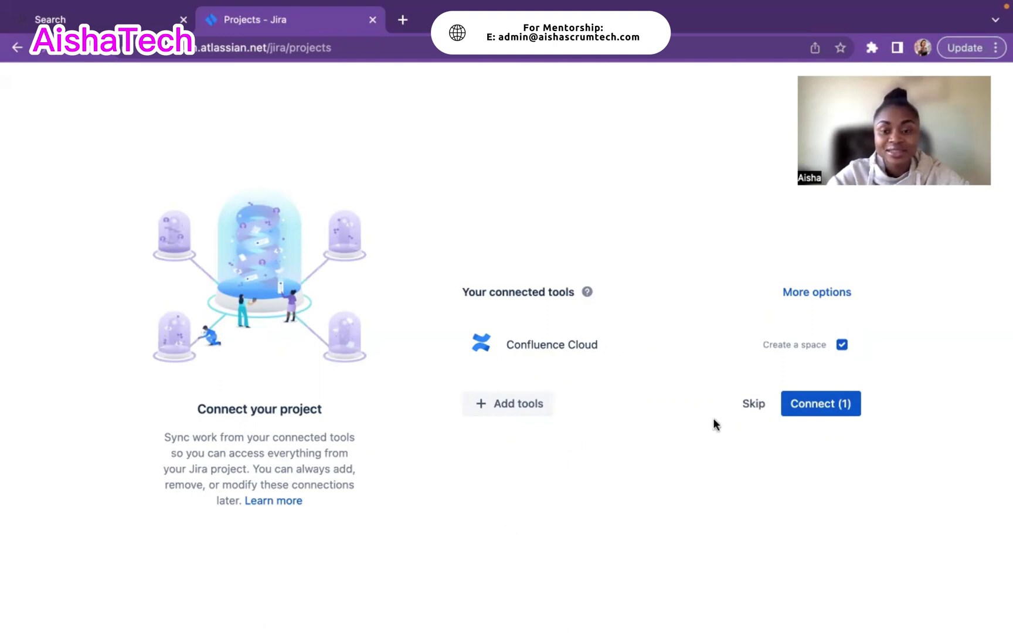
click(754, 404)
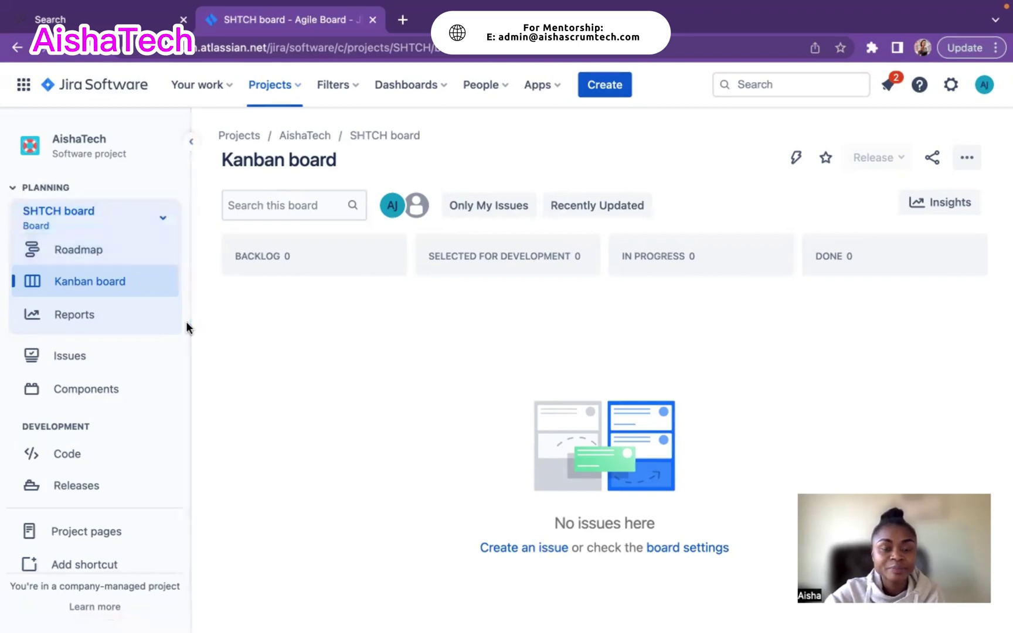
click(65, 252)
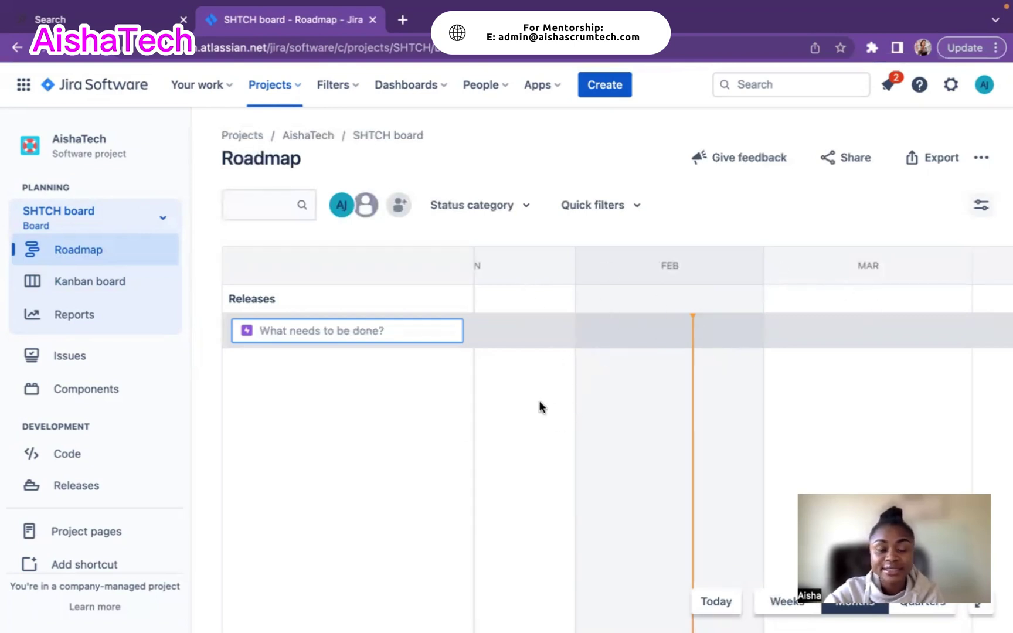
click(109, 287)
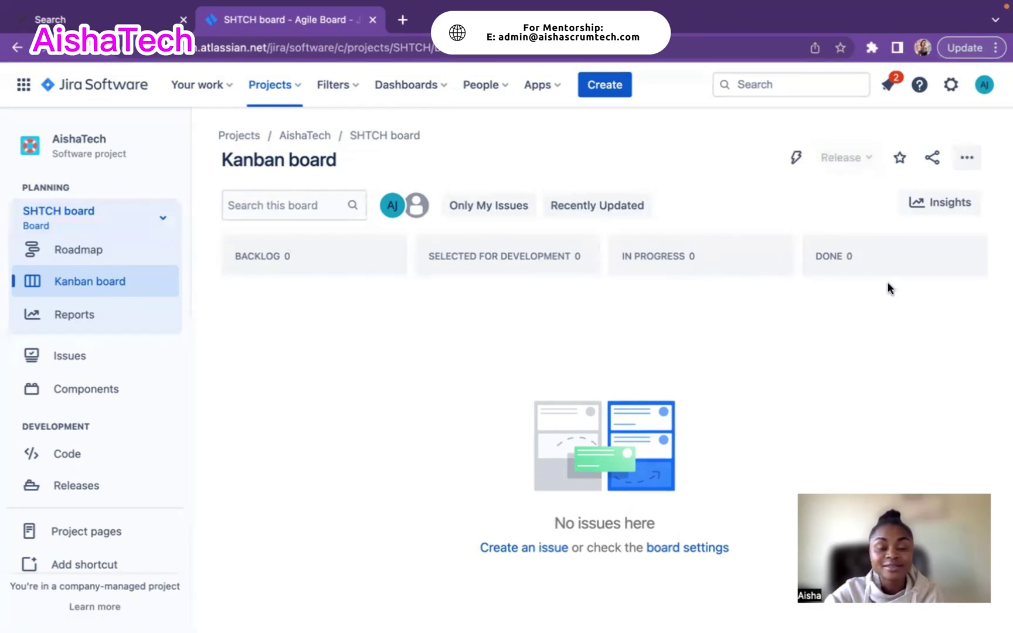
Browse the AishaTech All reports page, including Cumulative Flow Diagram, Control Chart and DevOps reports
click(91, 316)
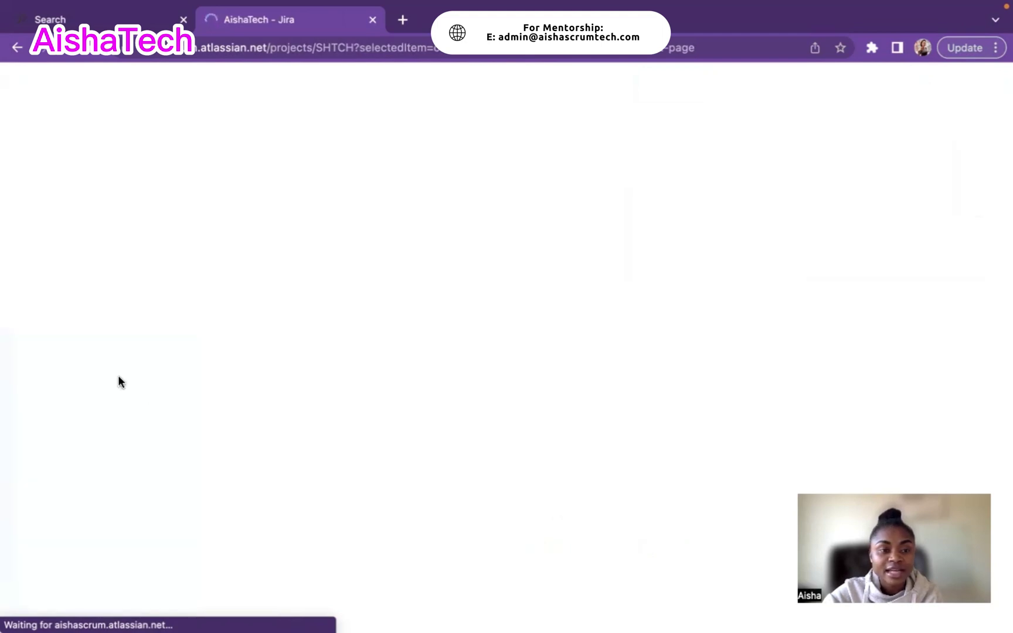
scroll(616, 390, down, 1)
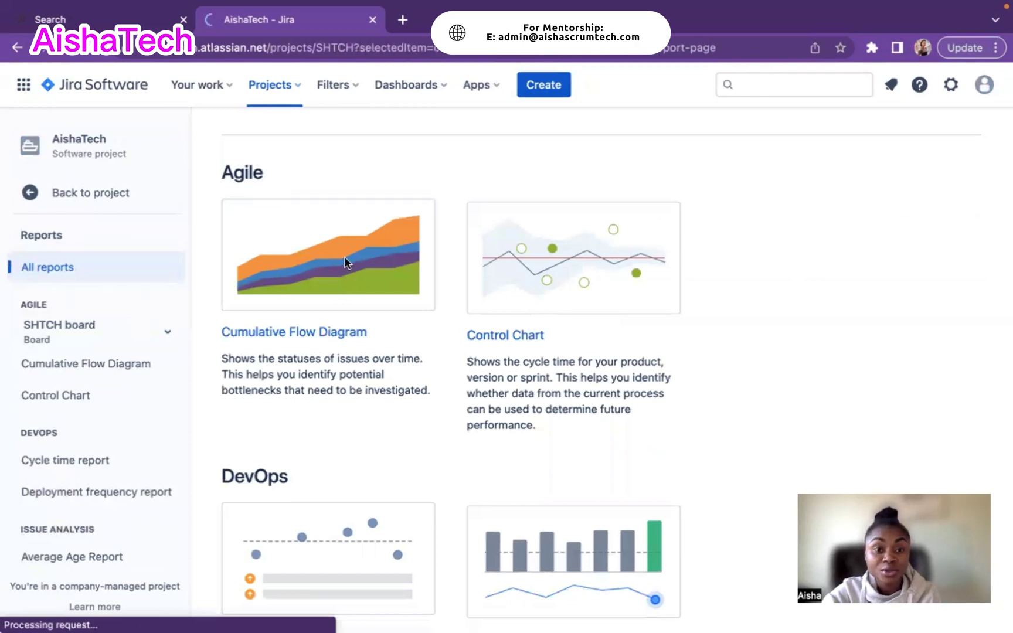
scroll(358, 450, down, 1)
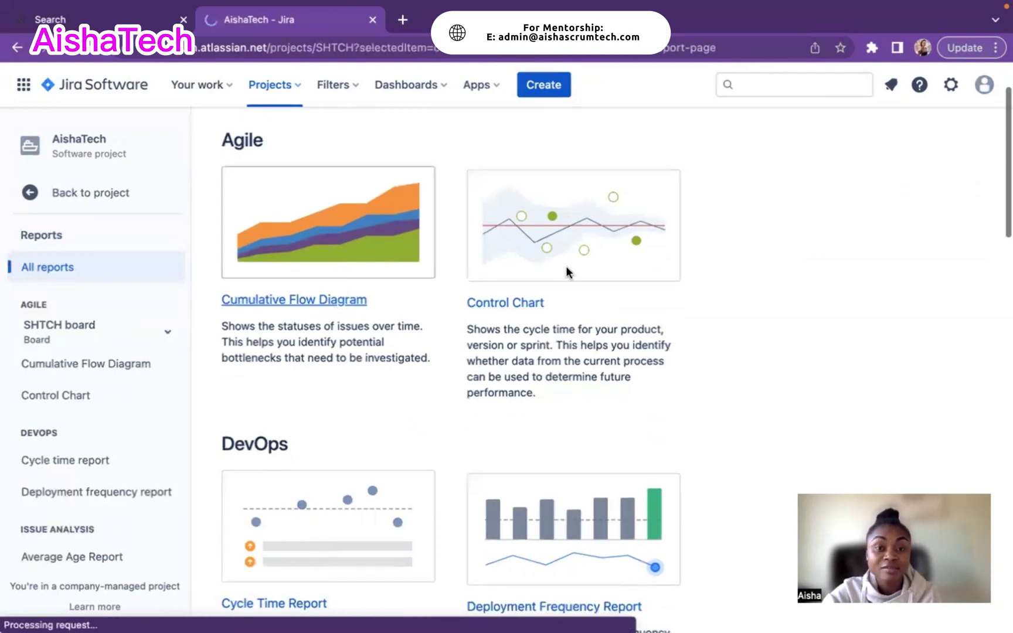
scroll(409, 380, down, 1)
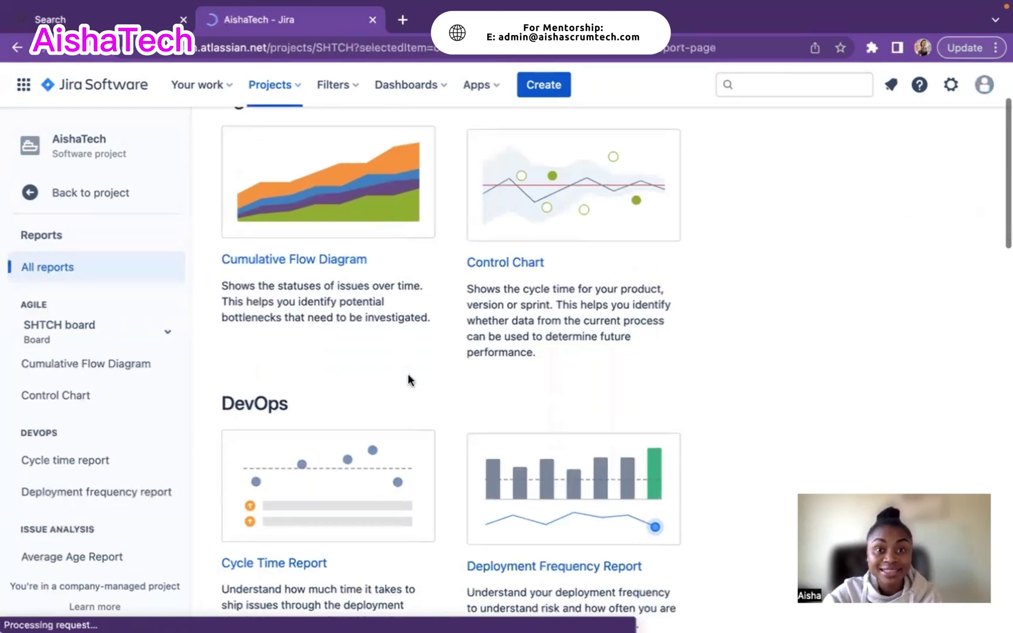
scroll(409, 380, down, 1)
scroll(409, 380, down, 4)
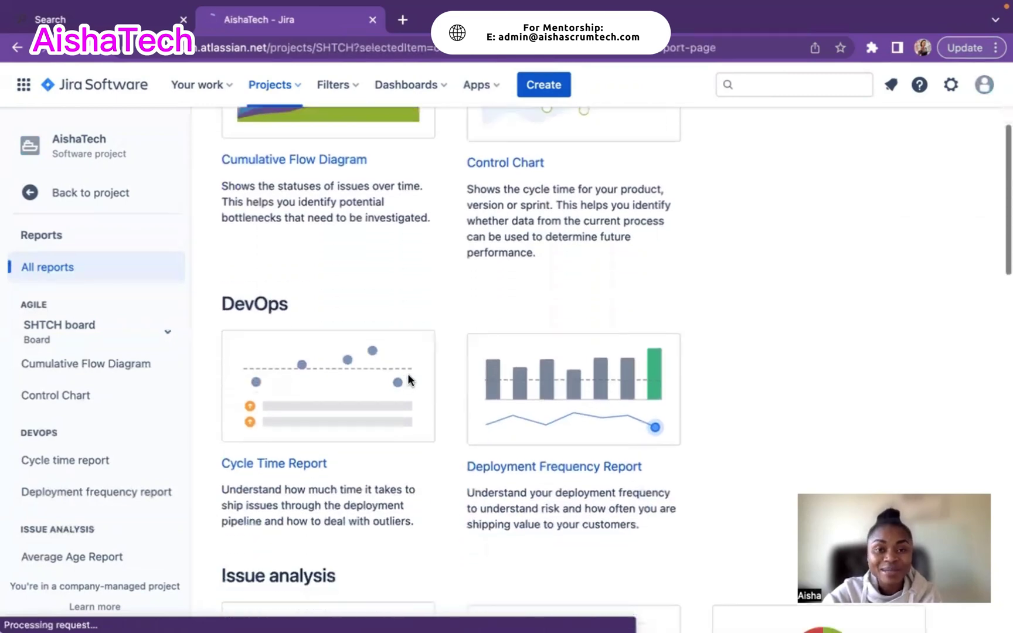
scroll(411, 381, down, 2)
click(410, 382)
scroll(456, 466, down, 9)
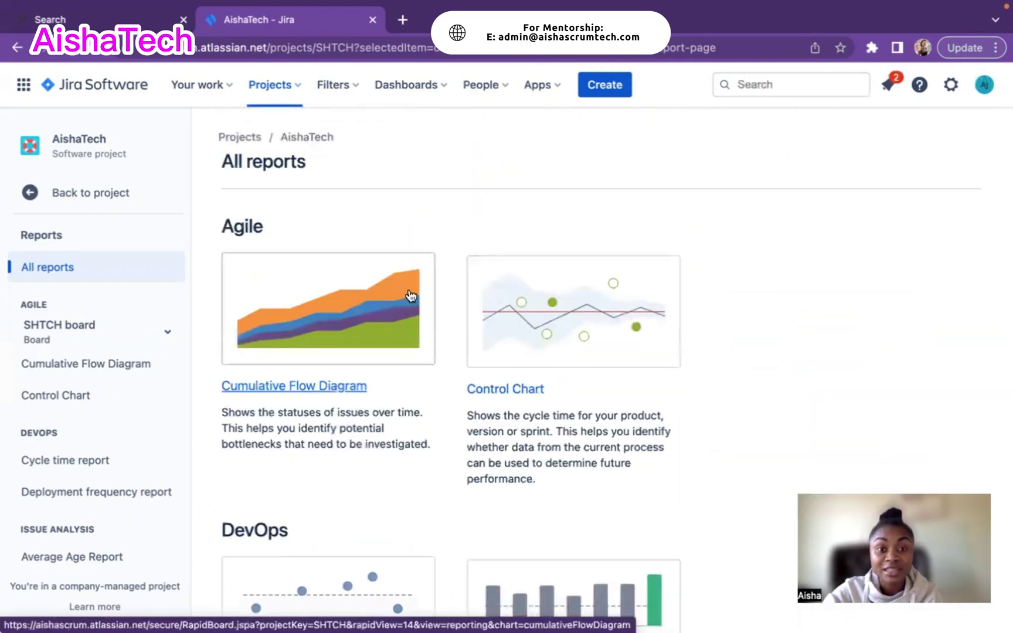
click(27, 194)
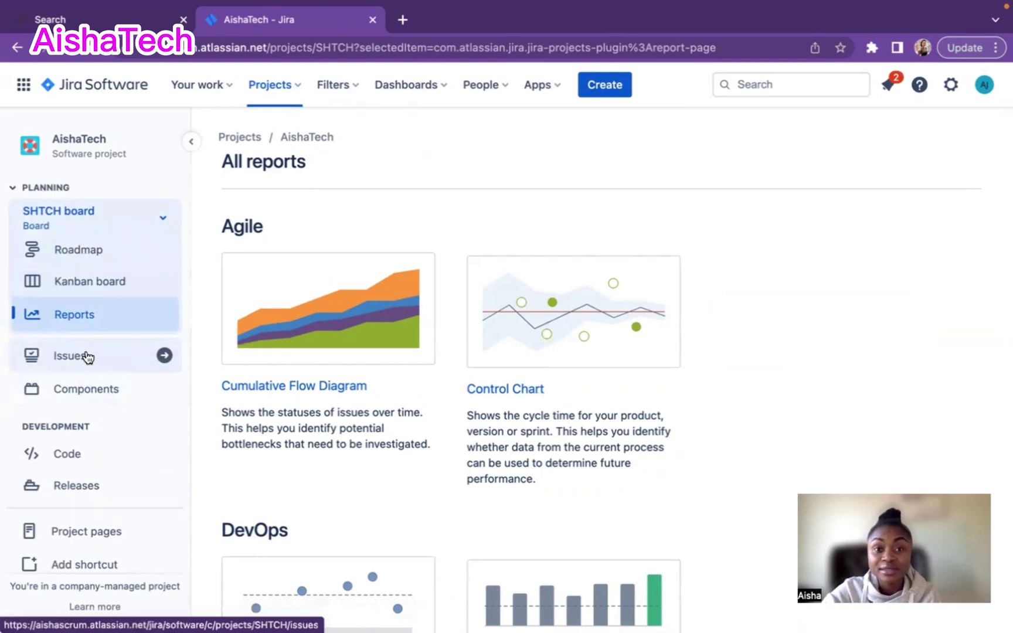
Reopen the SHTCH Kanban board, which shows 'No issues here' in all four columns
click(82, 285)
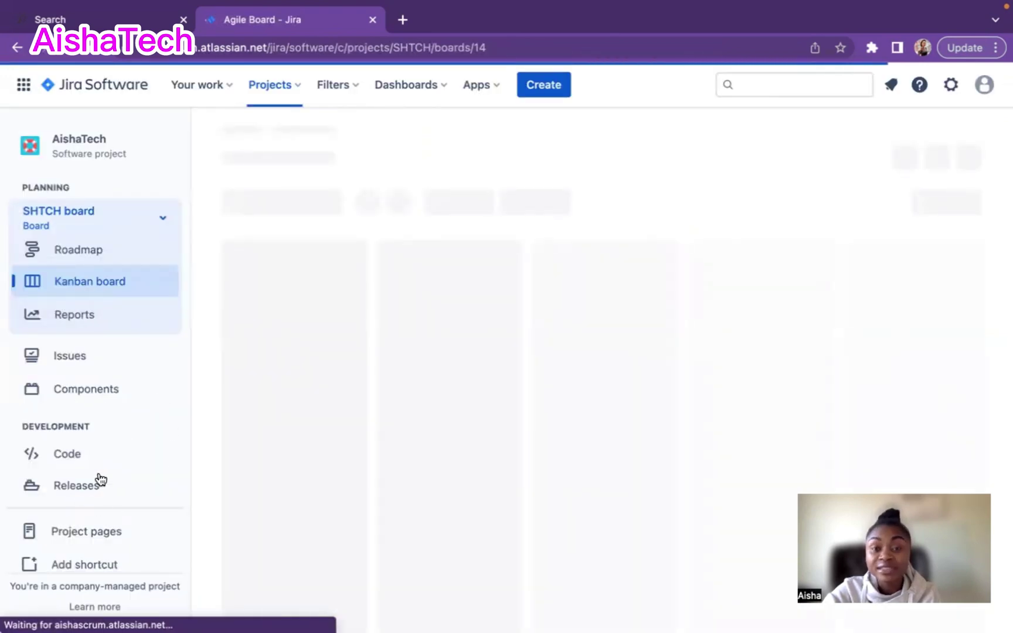
scroll(107, 416, down, 2)
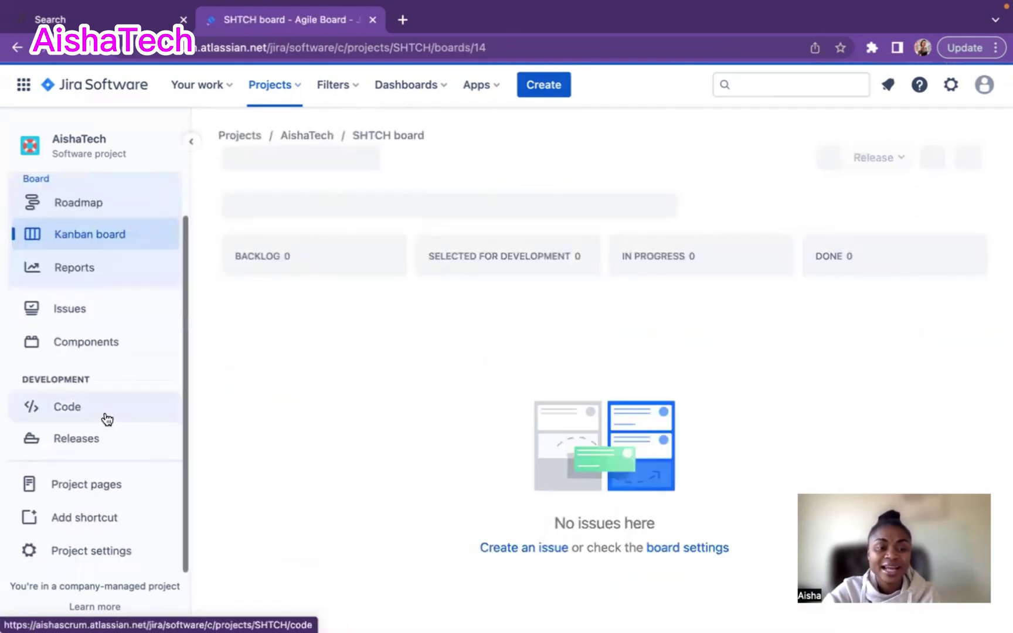